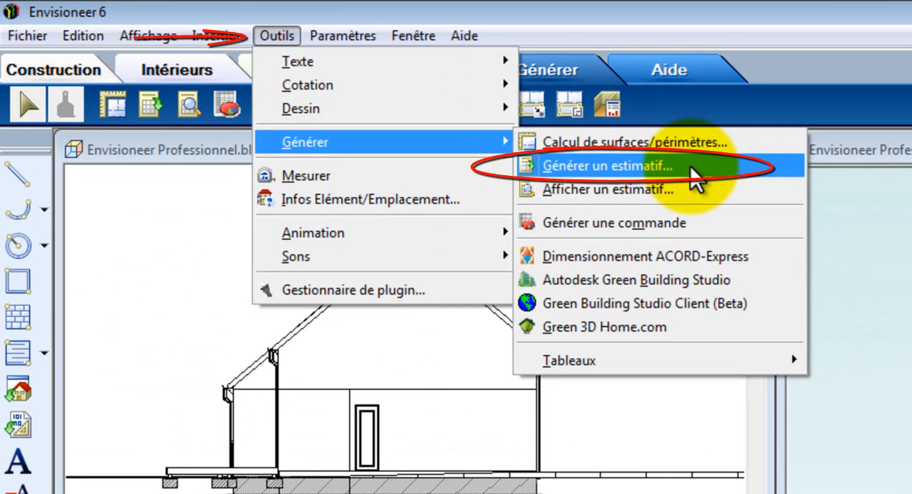
Generate the project's quantity estimate, open it with the associated editor and run the Envisioneer export with the Modèle pour Devix settings.
left_click(689, 169)
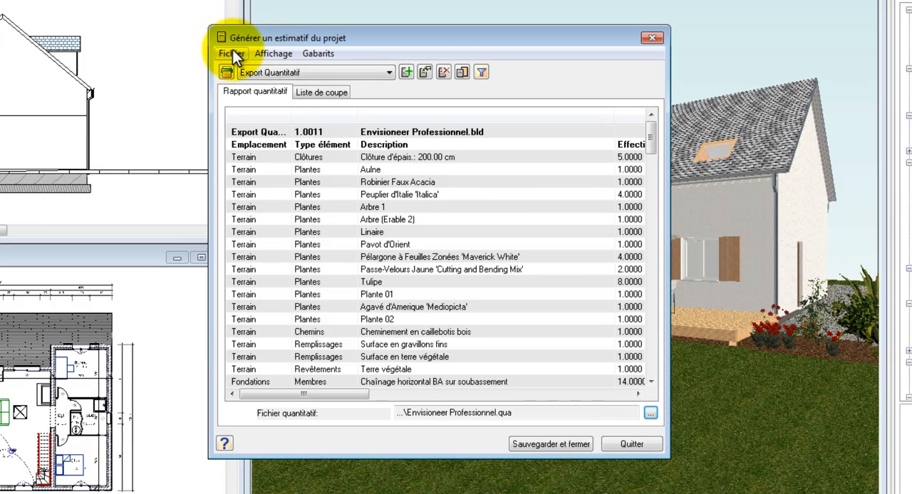
left_click(251, 60)
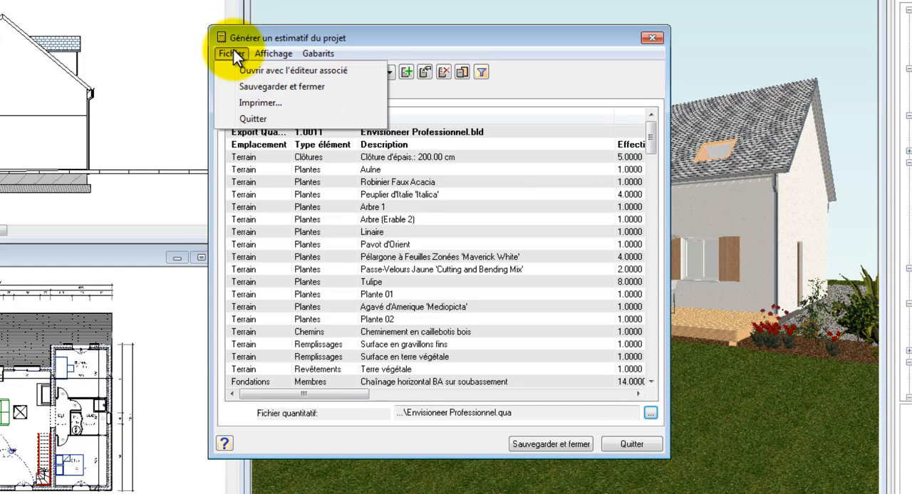
left_click(270, 77)
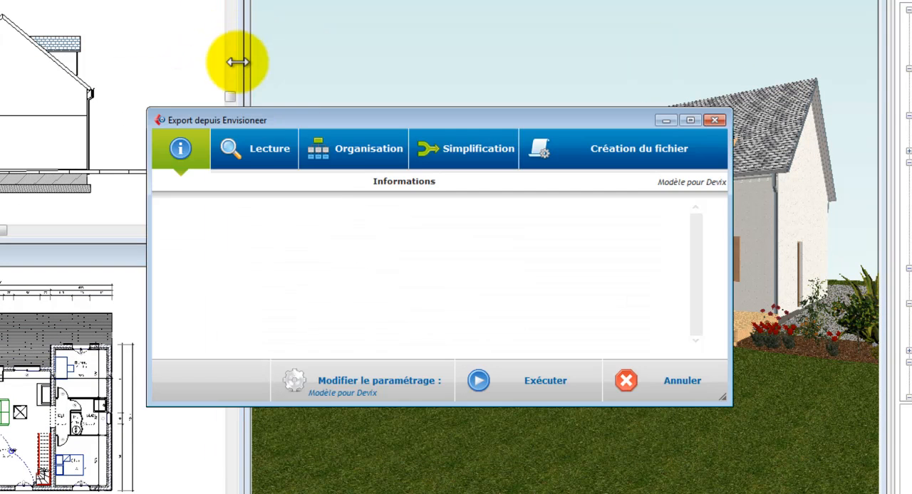
left_click(484, 369)
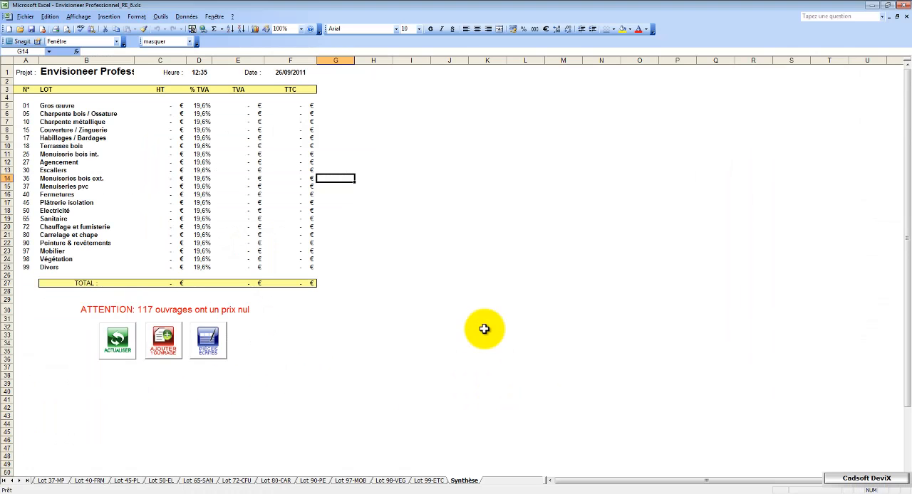
Copy the code RE01AD12110021 of the Semelle filante item from the Lot 01-GO sheet.
left_click(3, 480)
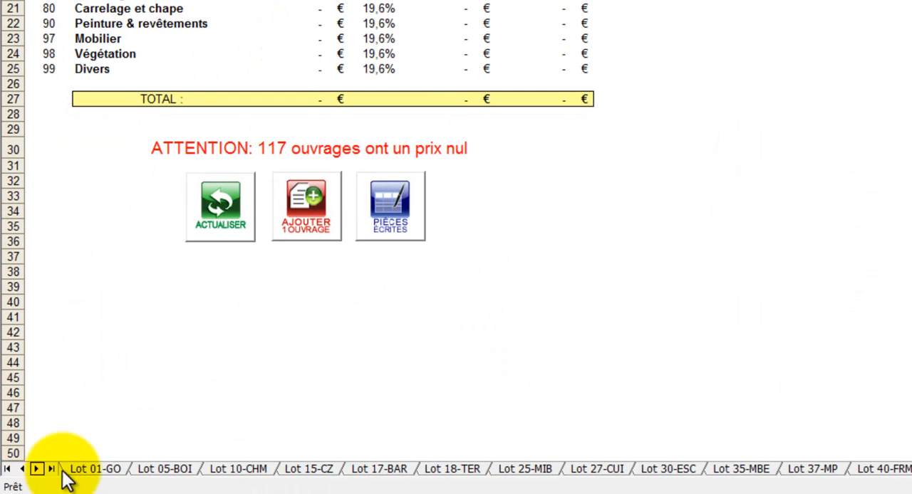
left_click(97, 471)
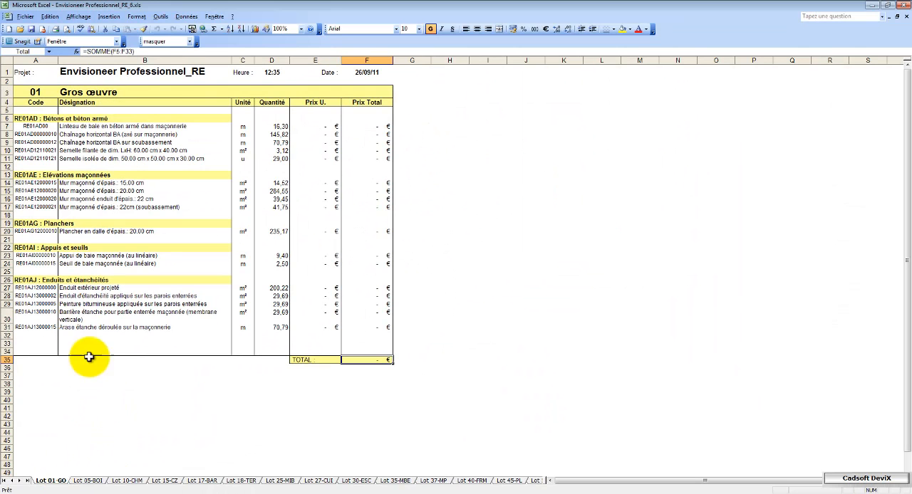
left_click(6, 150)
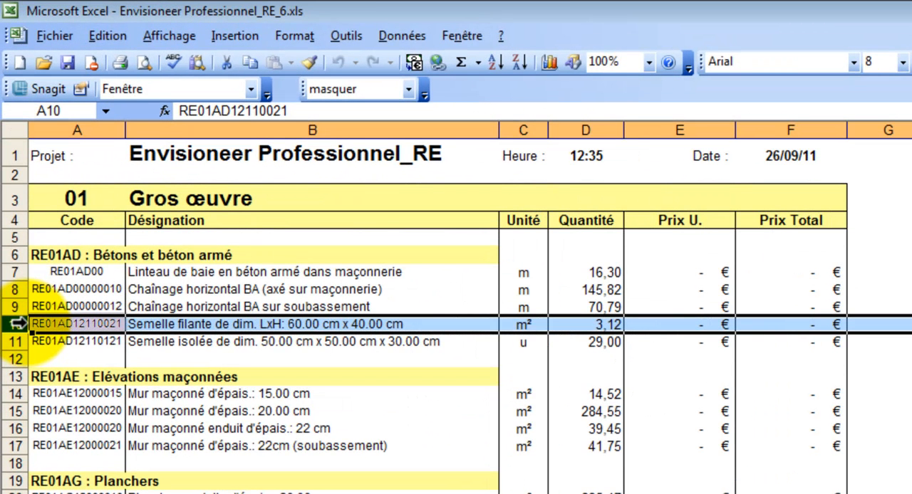
left_click(74, 324)
right_click(99, 324)
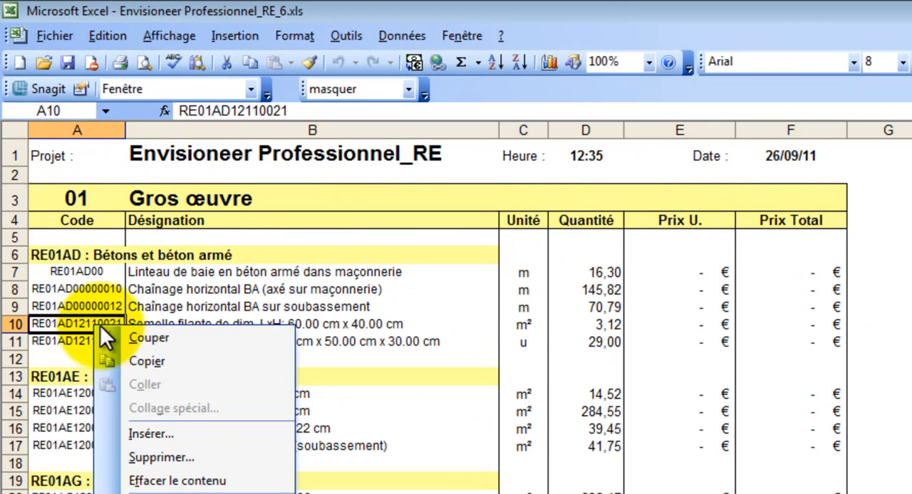
left_click(139, 360)
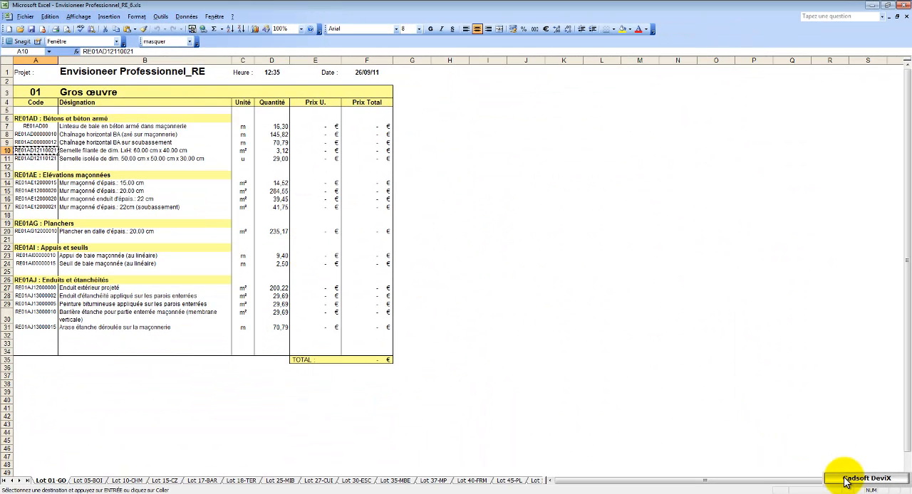
Open Cadsoft DeviX and search for the element with the copied division code RE01AD12110021.
left_click(845, 480)
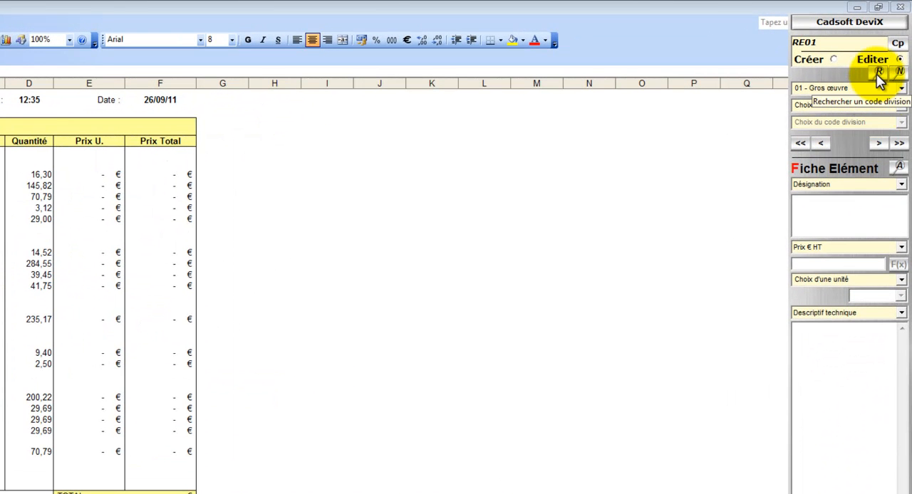
left_click(877, 73)
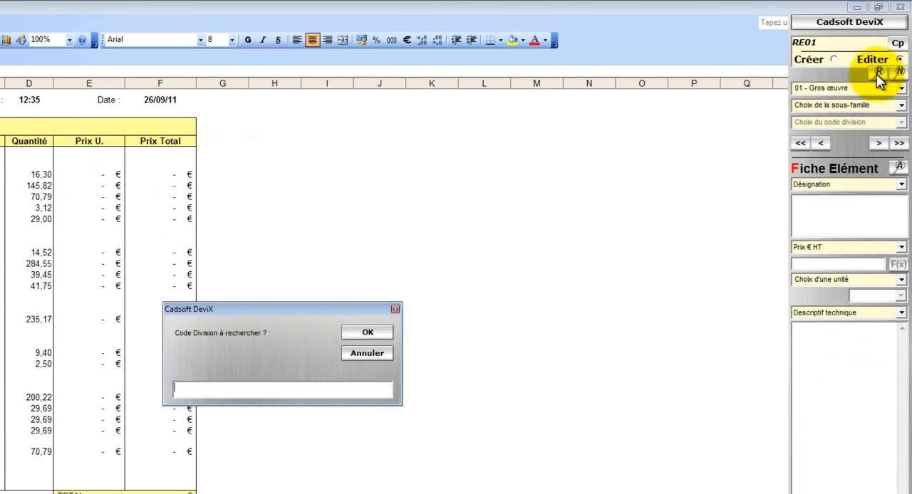
right_click(324, 387)
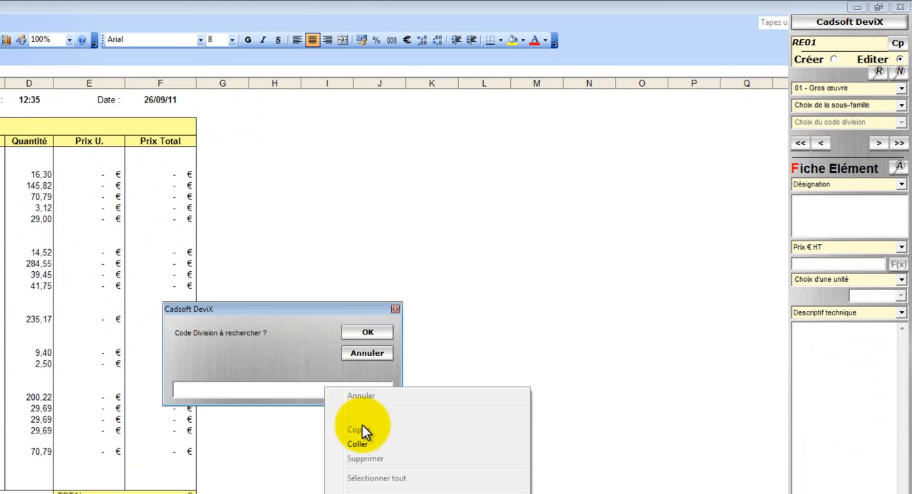
left_click(365, 436)
left_click(371, 333)
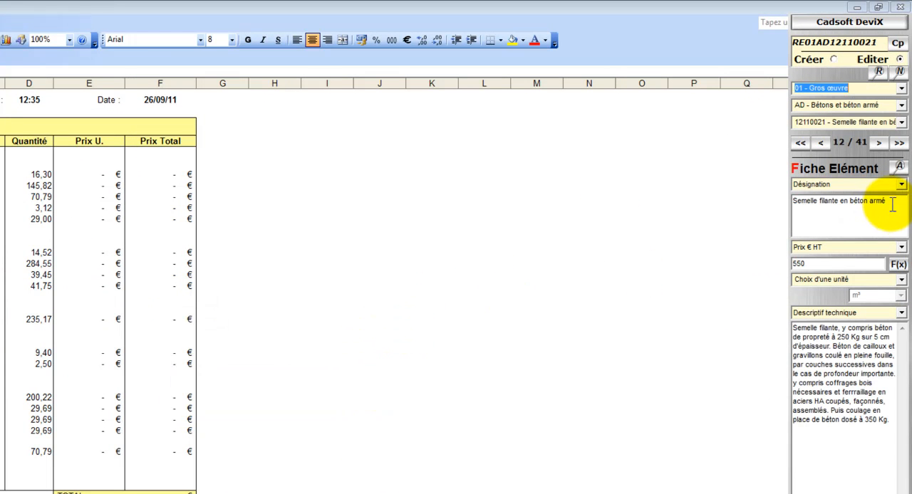
Set the Semelle filante element's Prix € HT to 532,66 and its unit category to Semelles de fondations.
left_click_drag(891, 203, 796, 210)
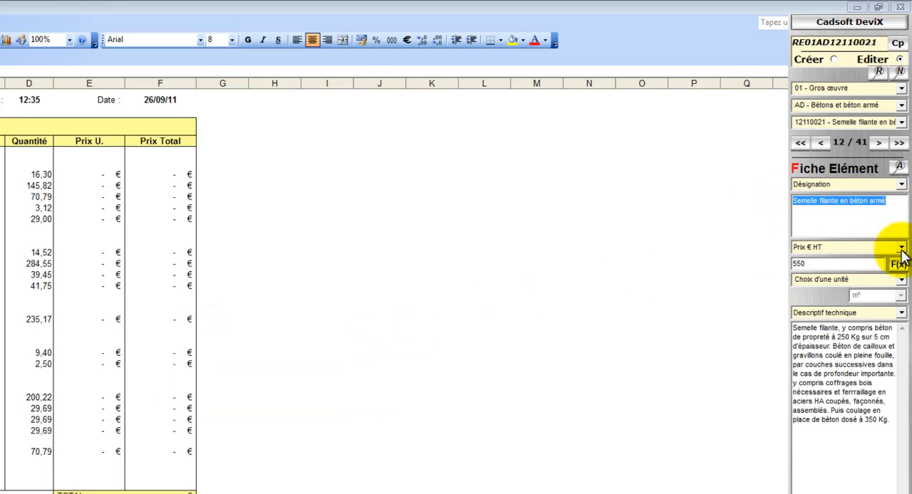
left_click_drag(860, 264, 762, 263)
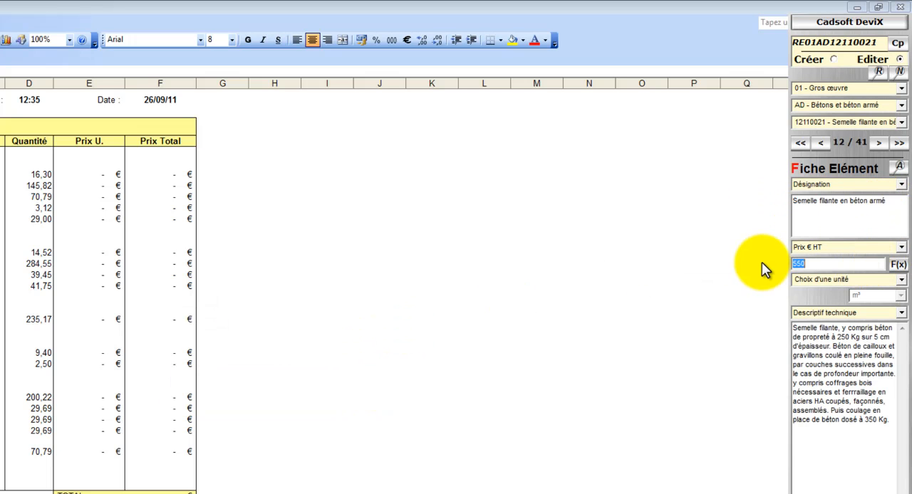
type("532,66")
left_click(901, 281)
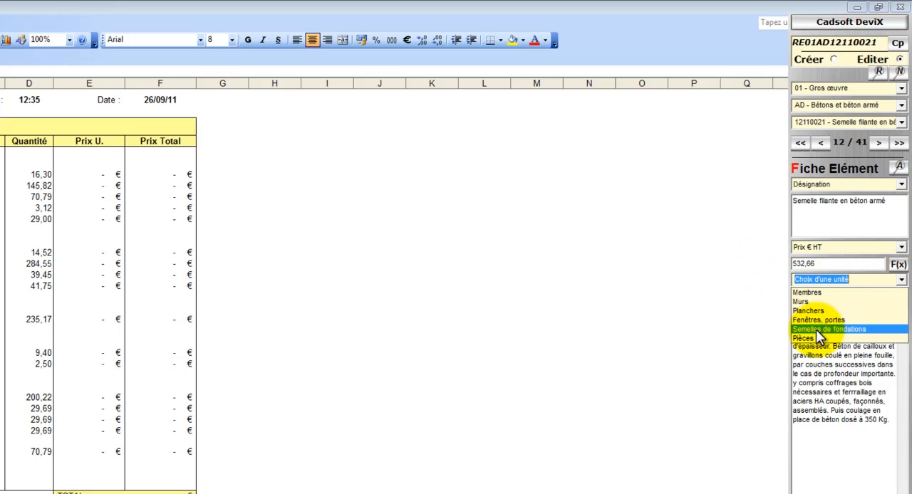
left_click(818, 330)
View the element's commercial description, return to the technical one and move on to the next element record.
left_click(901, 314)
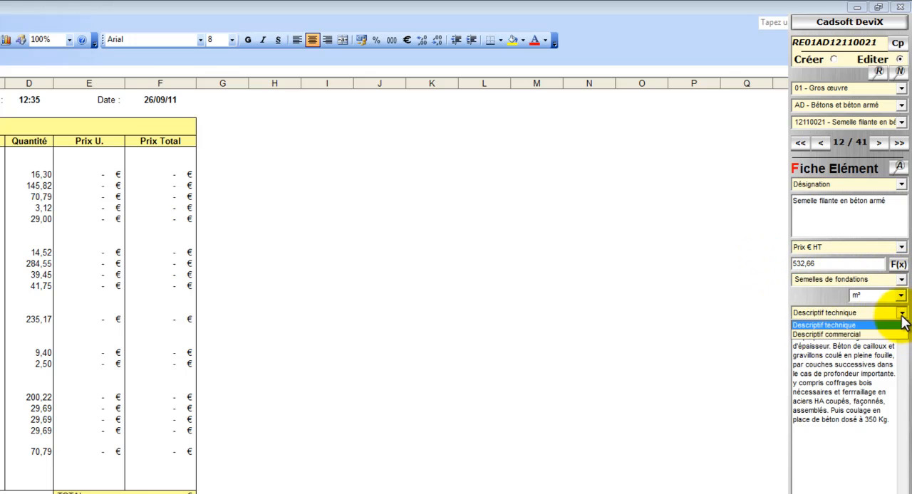
left_click(899, 334)
left_click(901, 315)
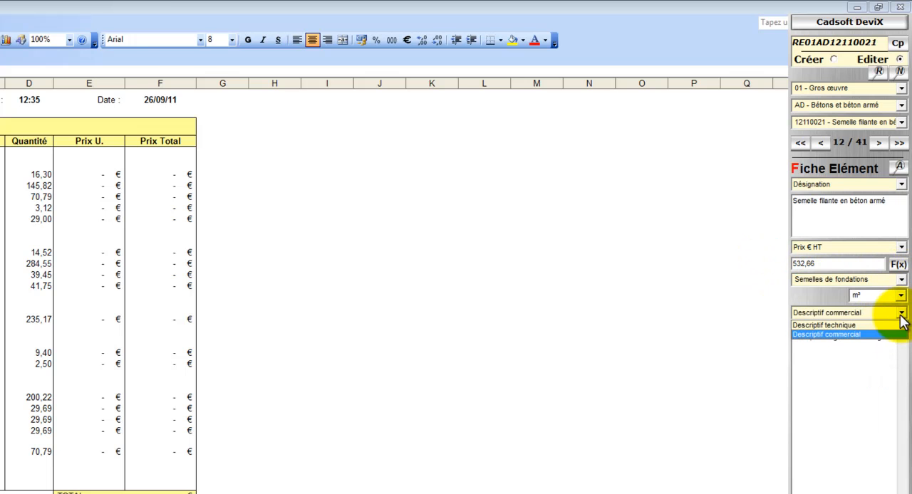
left_click(899, 324)
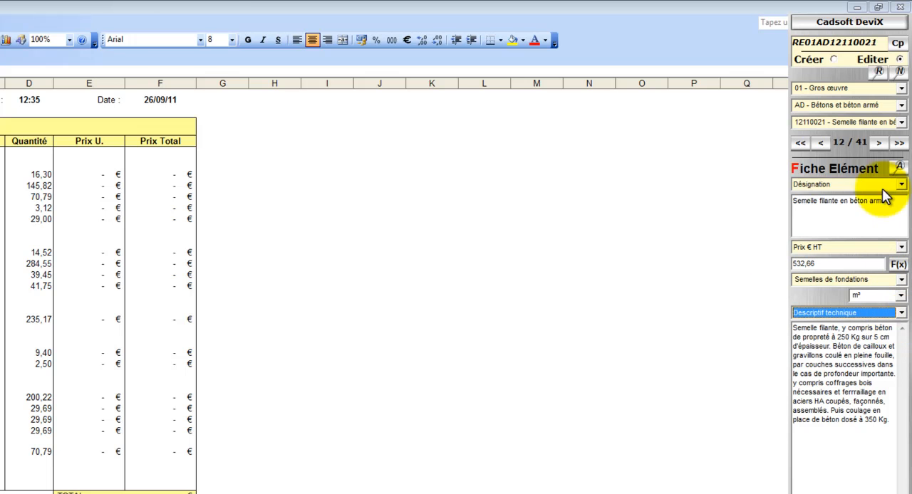
left_click(880, 142)
left_click(274, 374)
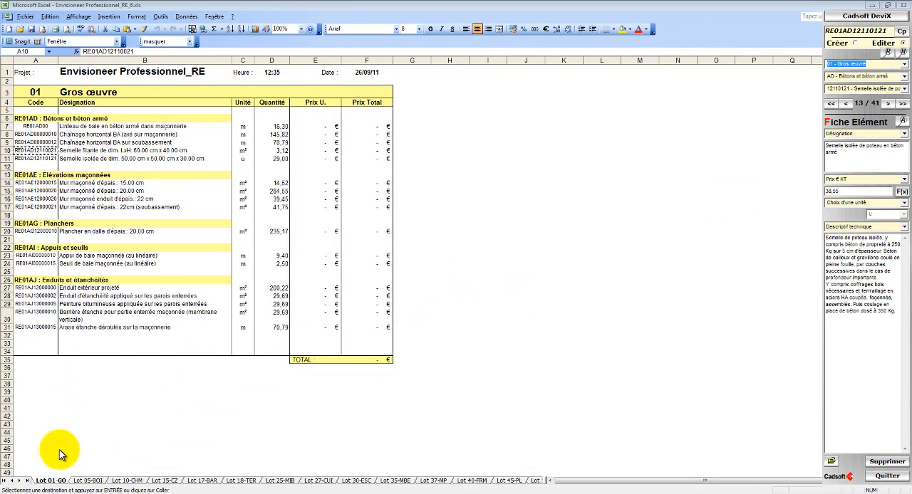
Update the estimate from the Synthèse sheet, replacing current prices with Prix € HT and refreshing the units.
left_click(27, 481)
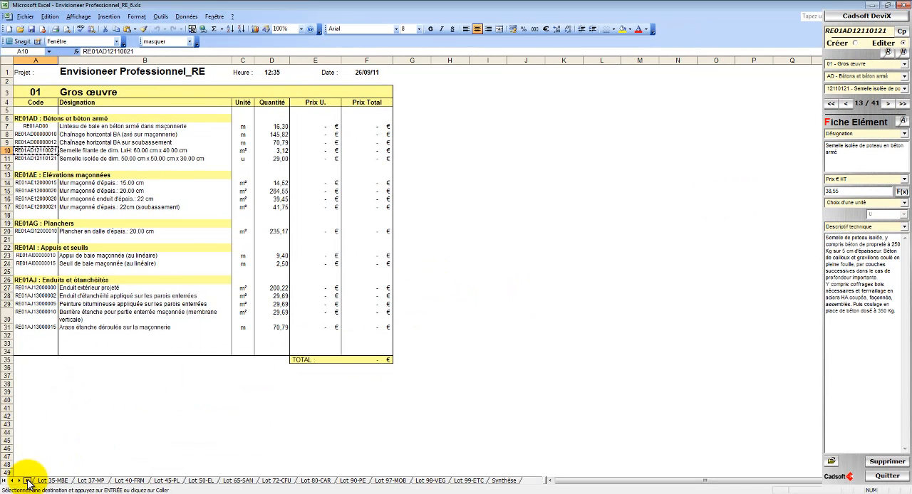
left_click(502, 480)
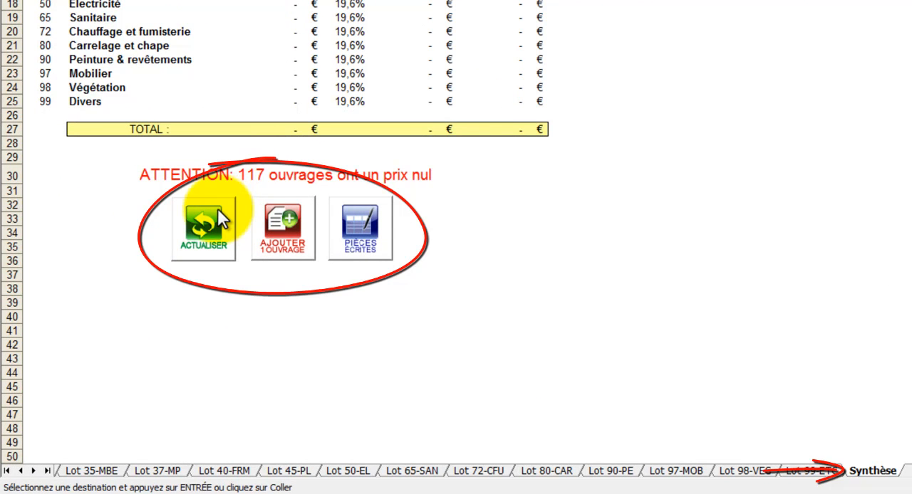
left_click(217, 208)
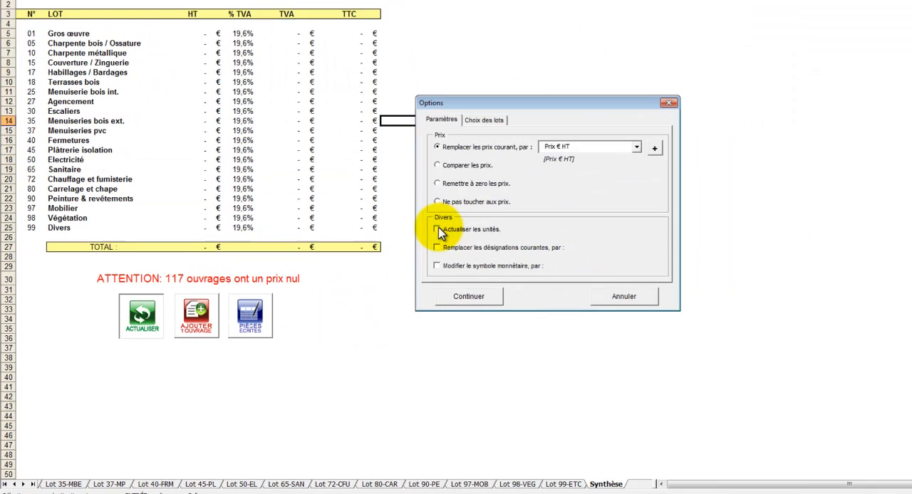
left_click(435, 243)
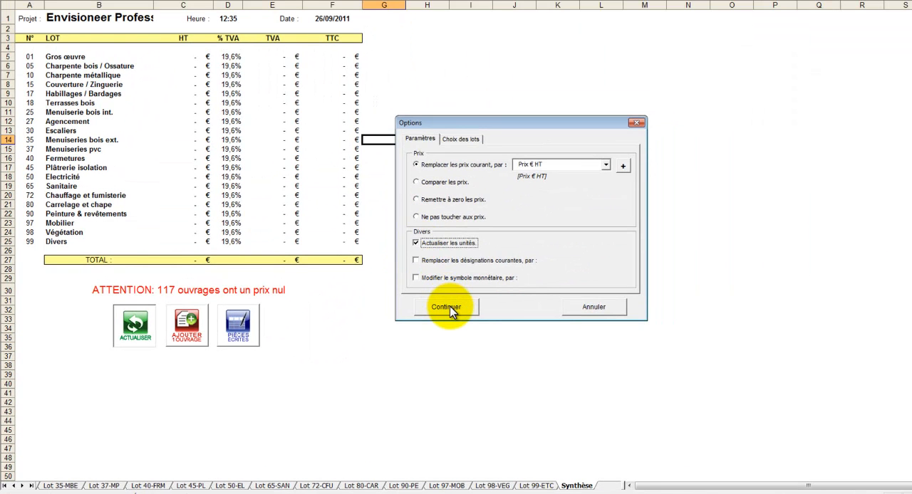
left_click(447, 308)
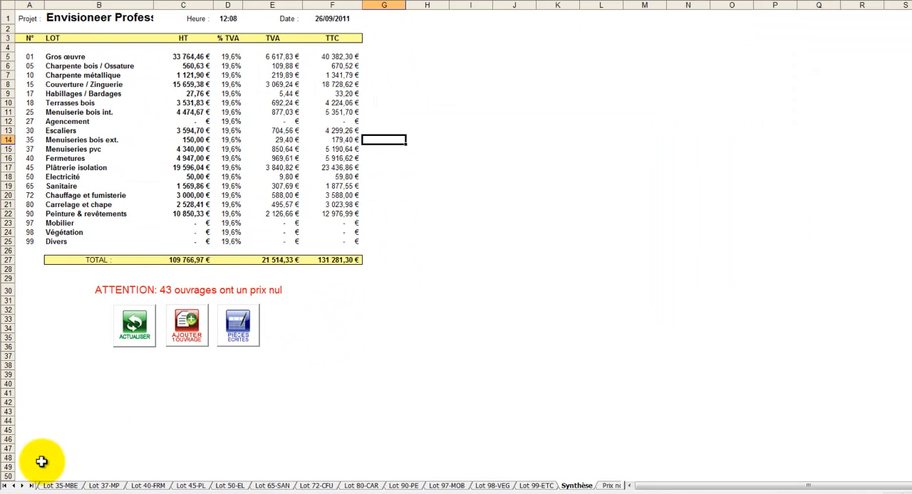
Examine the updated prices and units on the Lot 01-GO sheet, especially the Semelle filante row.
left_click(6, 486)
left_click(59, 486)
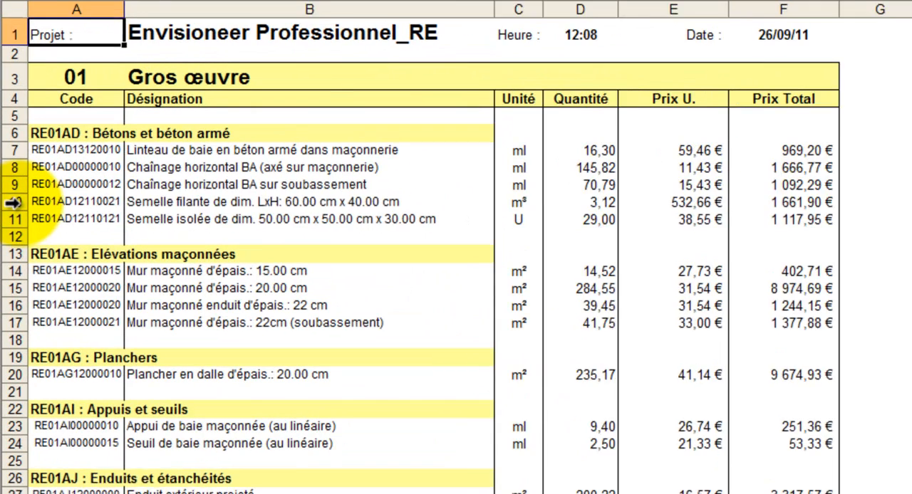
left_click(14, 202)
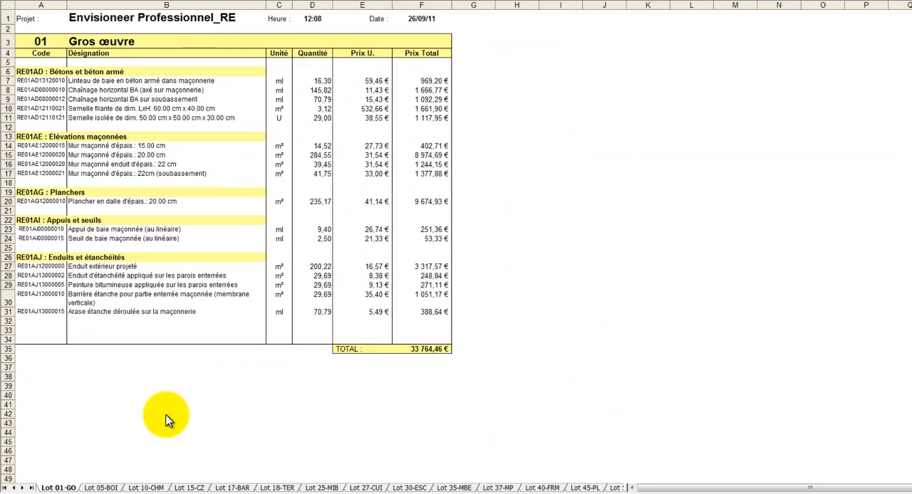
Add the Installation de chantier works Implantation pour villa 100/150 m2 au sol, Clôture du chantier et ses aménagements and Panneau de chantier from the Synthèse sheet.
left_click(32, 488)
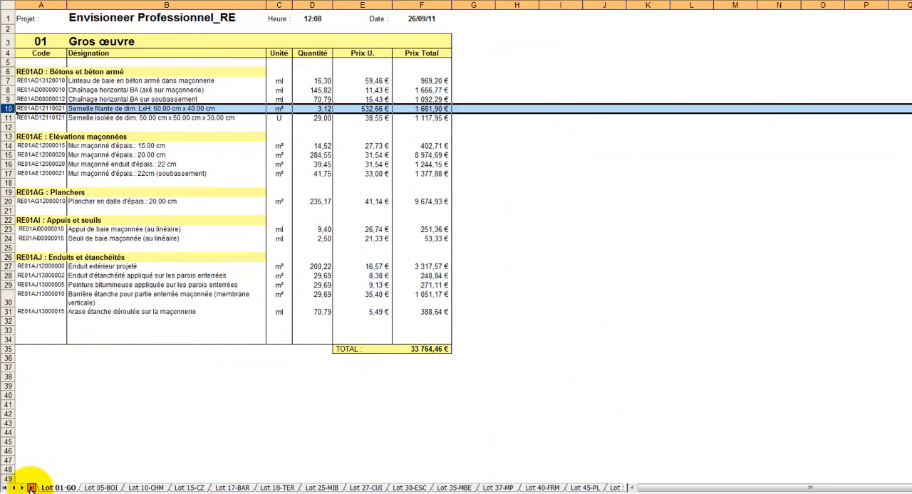
left_click(491, 488)
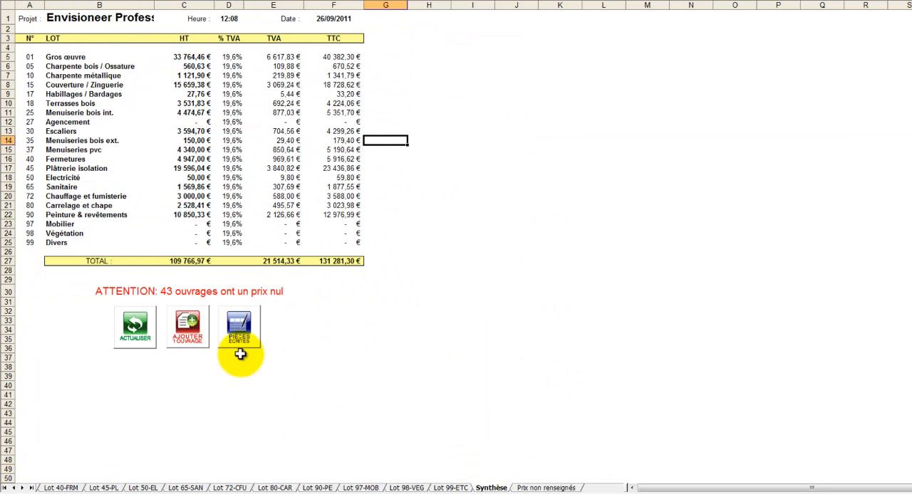
left_click(187, 326)
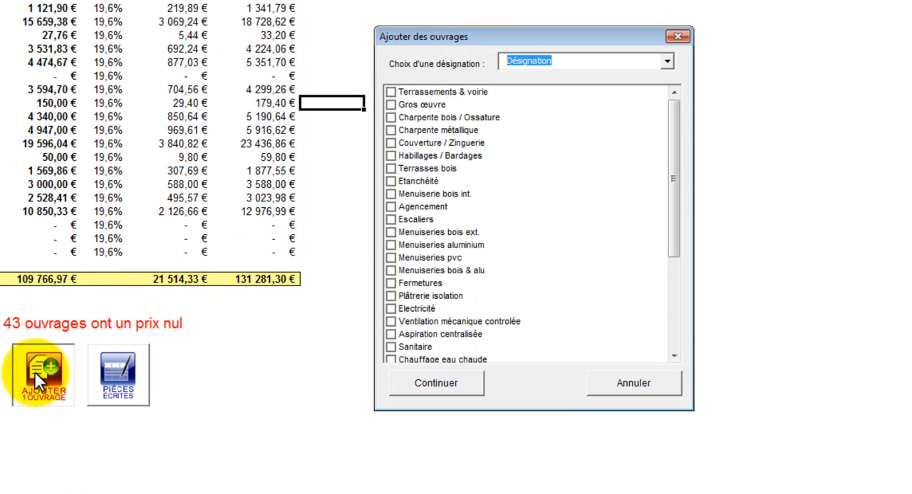
left_click(436, 111)
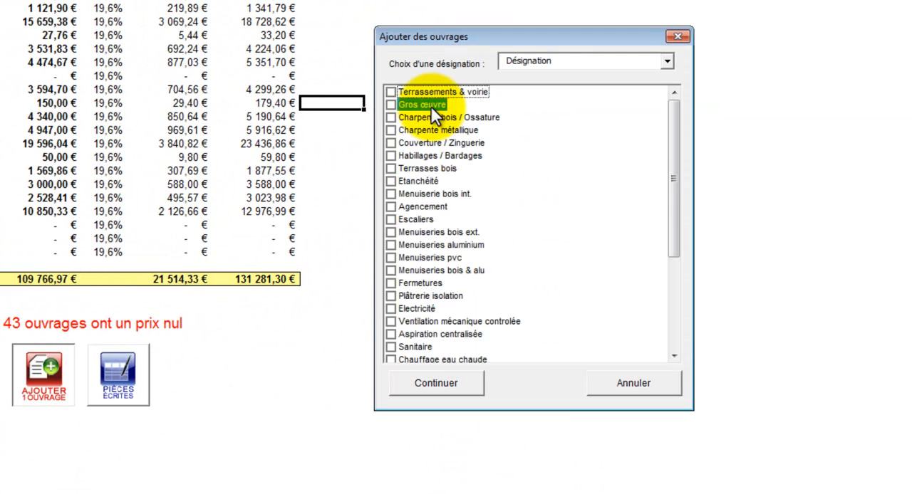
left_click(432, 111)
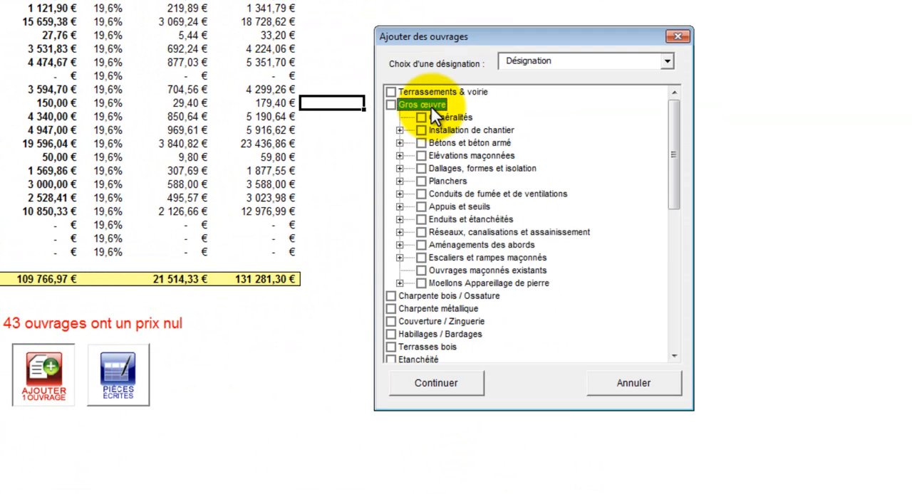
left_click(400, 130)
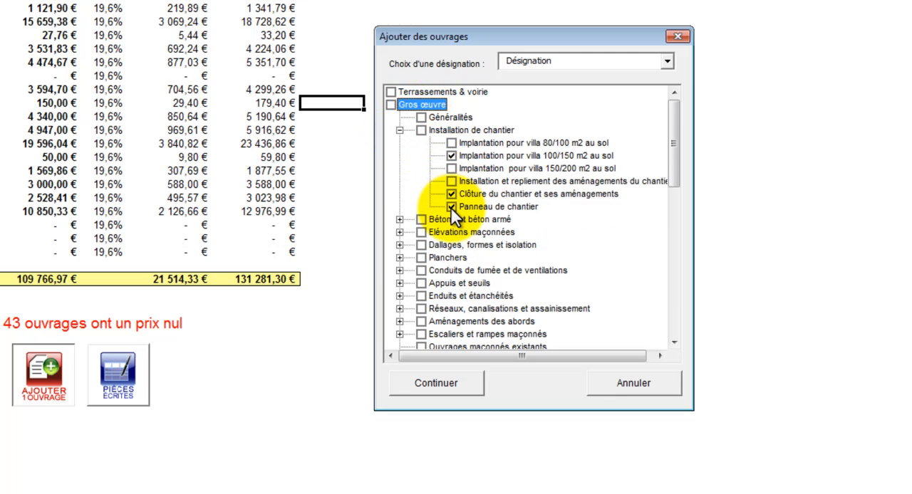
double_click(463, 90)
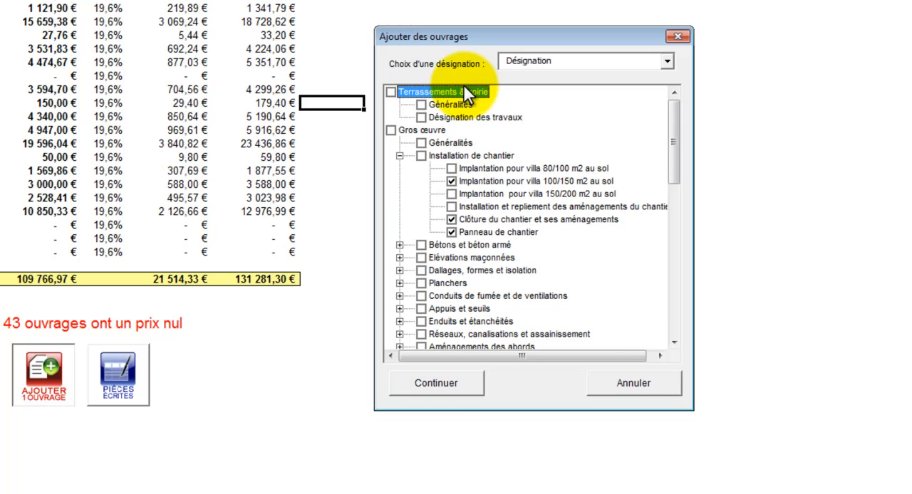
left_click(443, 384)
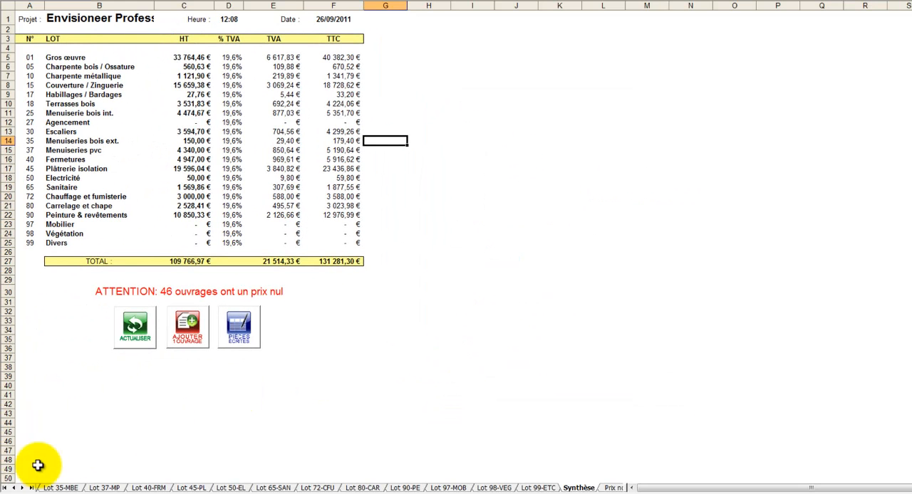
Enter quantities on the Lot 01-GO sheet: 1 for Implantation pour villa, 100 for Clôture du chantier and 1 for Panneau de chantier.
left_click(7, 488)
left_click(57, 488)
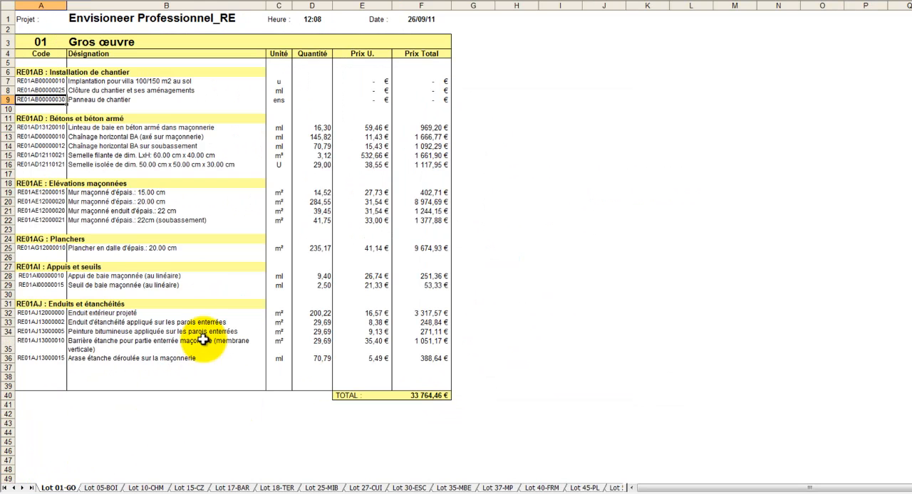
left_click(315, 80)
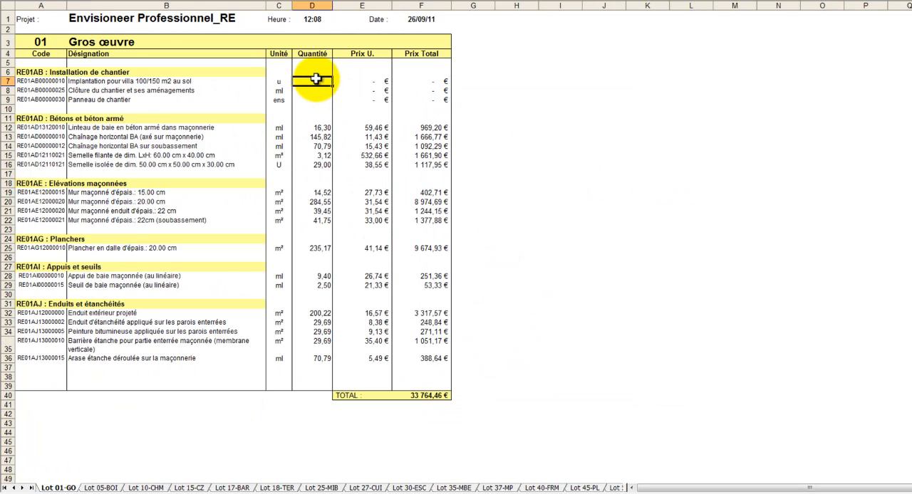
type("1")
left_click(316, 90)
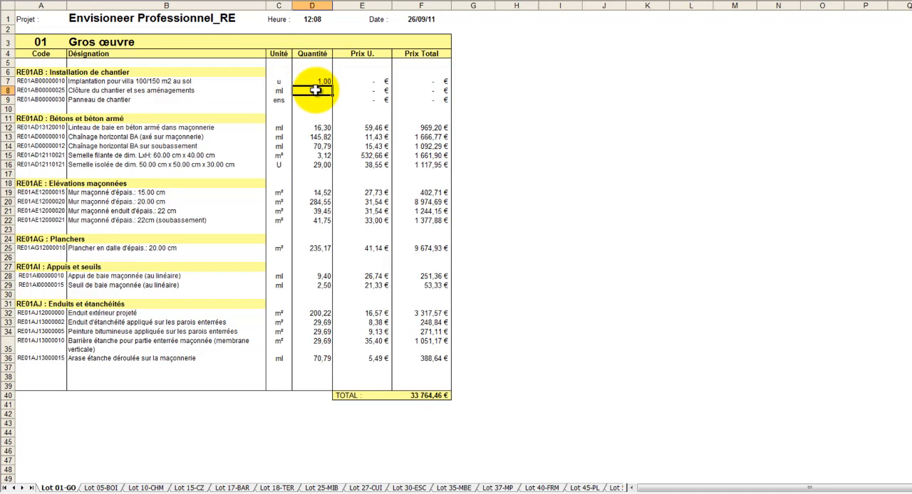
type("1")
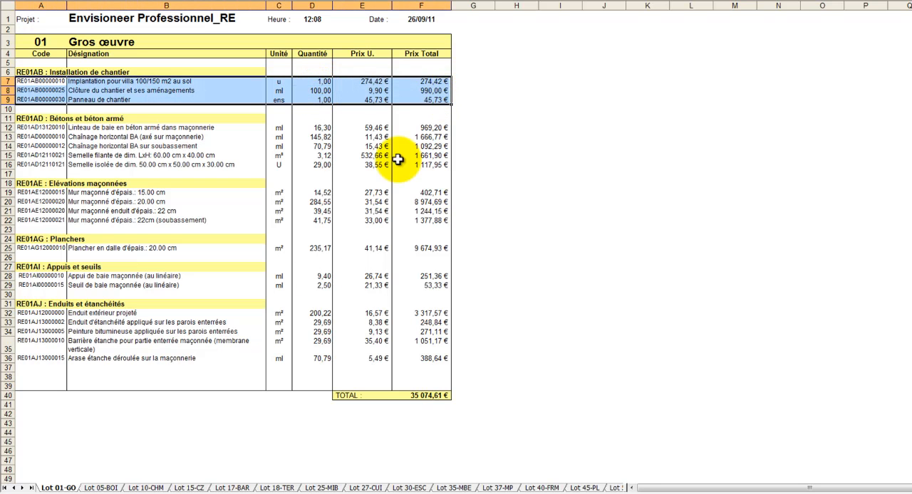
Start the written documents from the Synthèse sheet, choosing the type 04.DQE ou Devis + Descriptif and filling in the Affaire N° field.
left_click(31, 487)
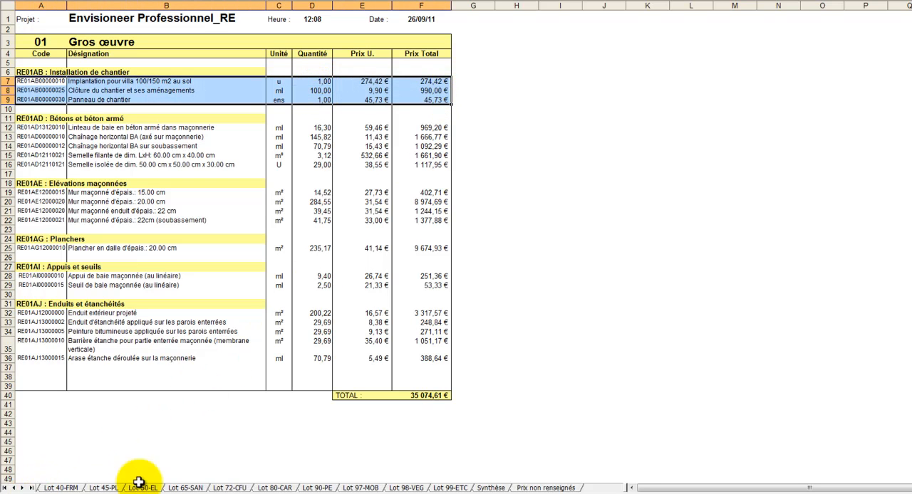
left_click(491, 488)
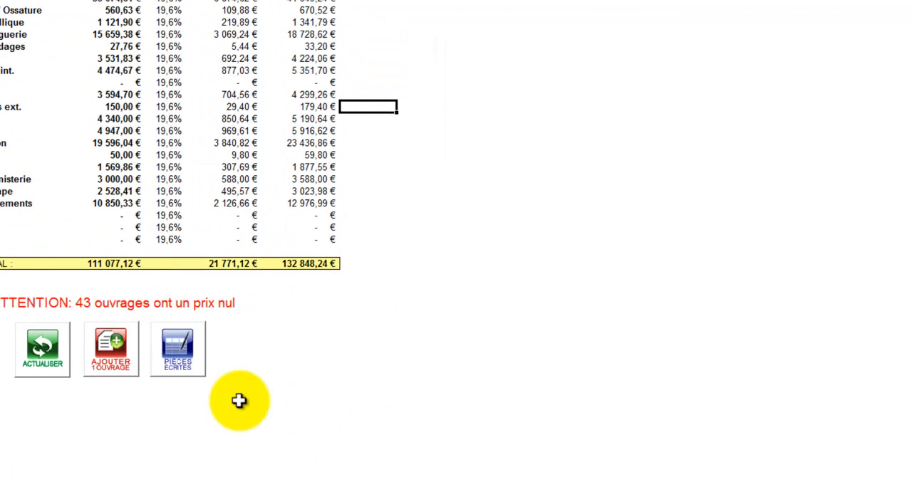
left_click(182, 349)
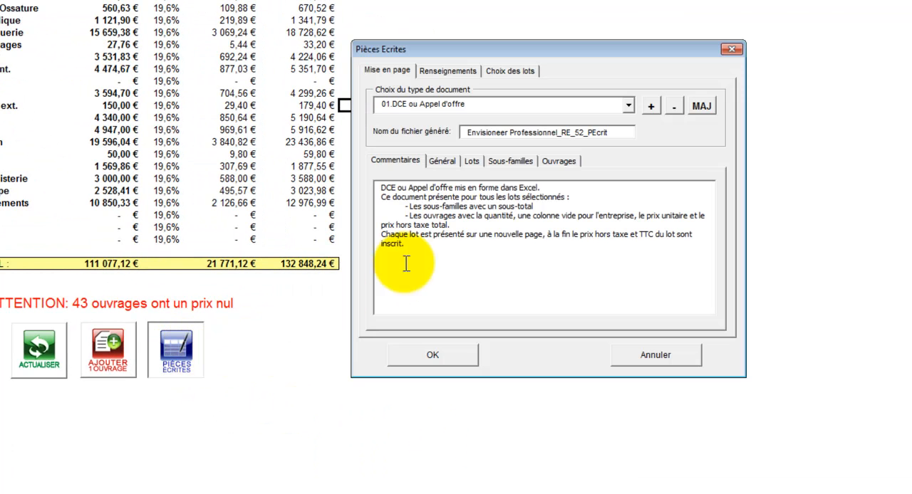
left_click(628, 107)
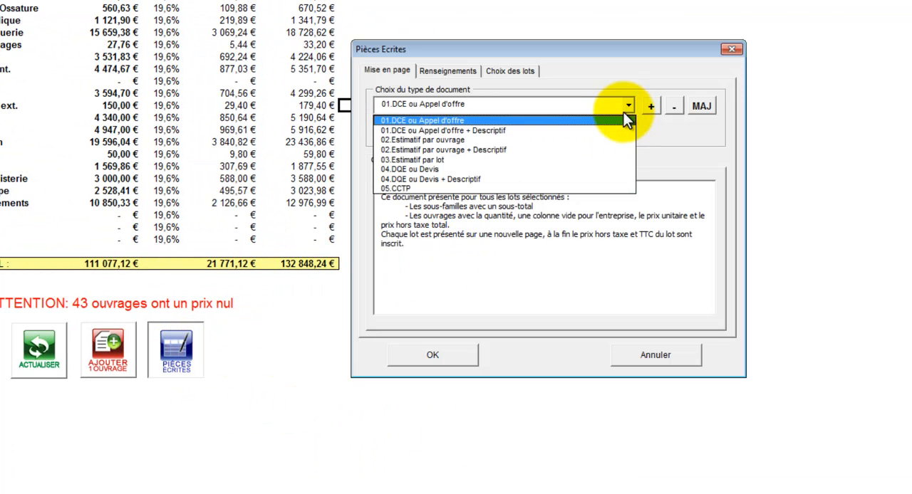
left_click(608, 179)
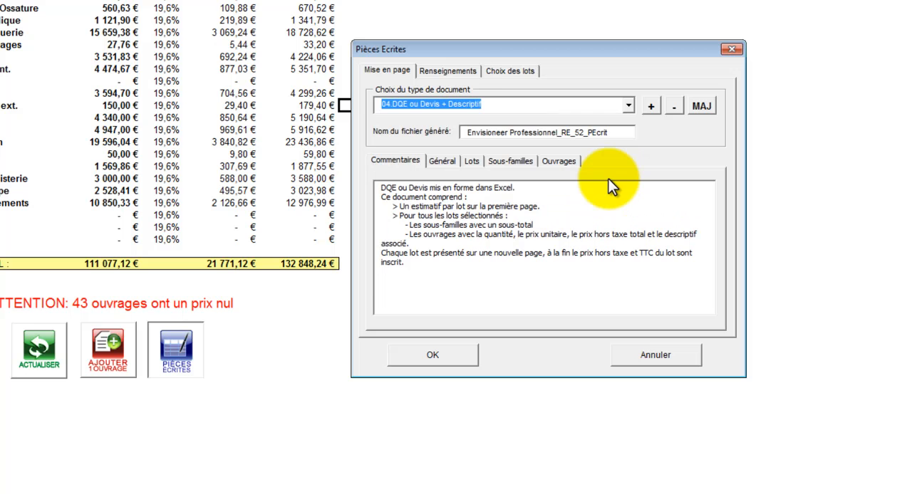
left_click(464, 72)
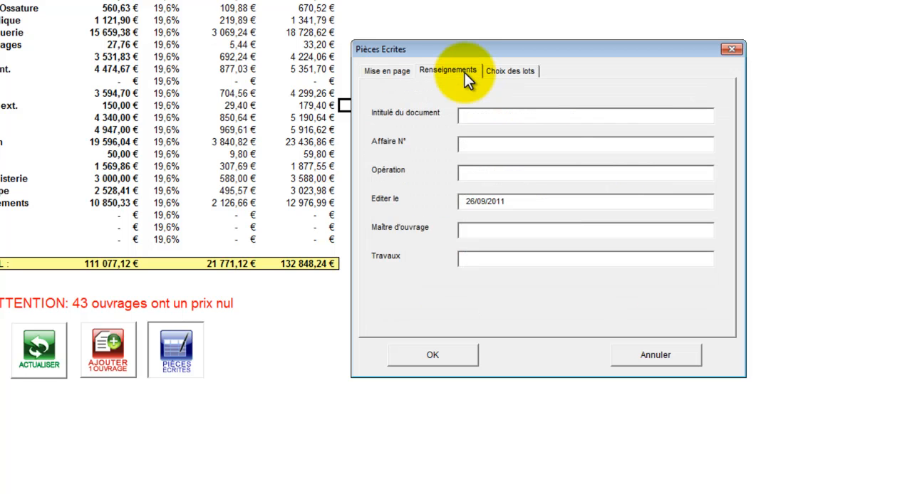
left_click(496, 145)
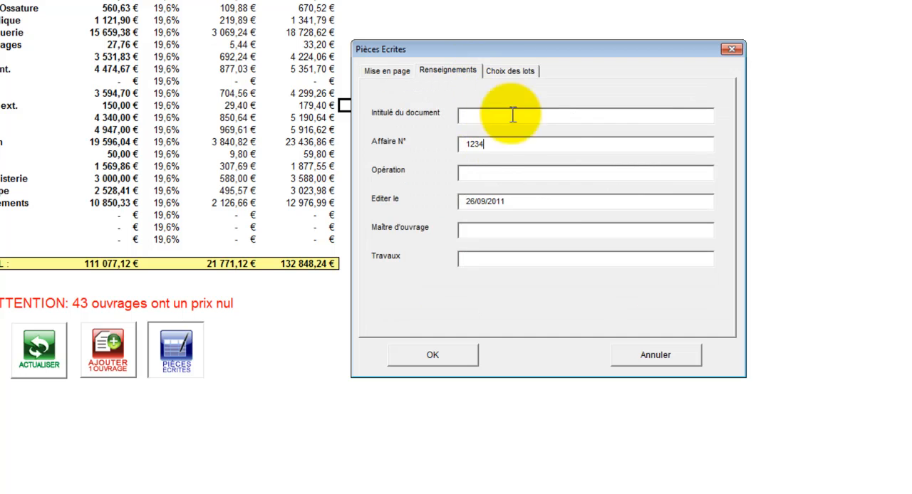
Restrict the included lots to Lot 01-Gros œuvre and Lot 45-Plâtrerie isolation, and generate the document.
left_click(513, 72)
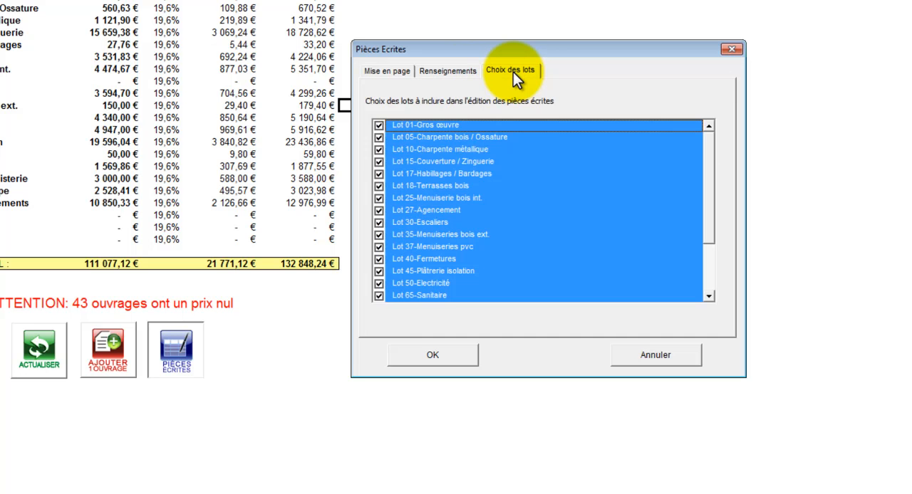
left_click(392, 136)
left_click(412, 149)
left_click(417, 161)
left_click(422, 173)
left_click(425, 185)
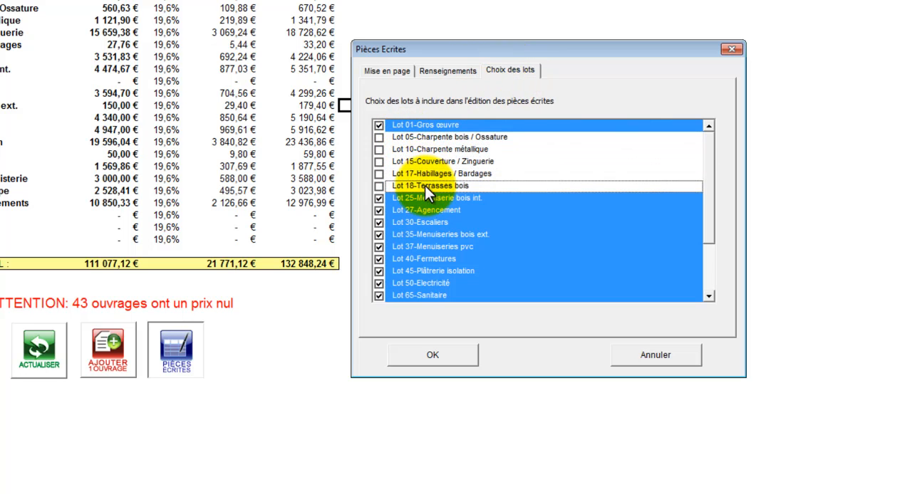
left_click(426, 197)
left_click(428, 209)
left_click(431, 221)
left_click(433, 234)
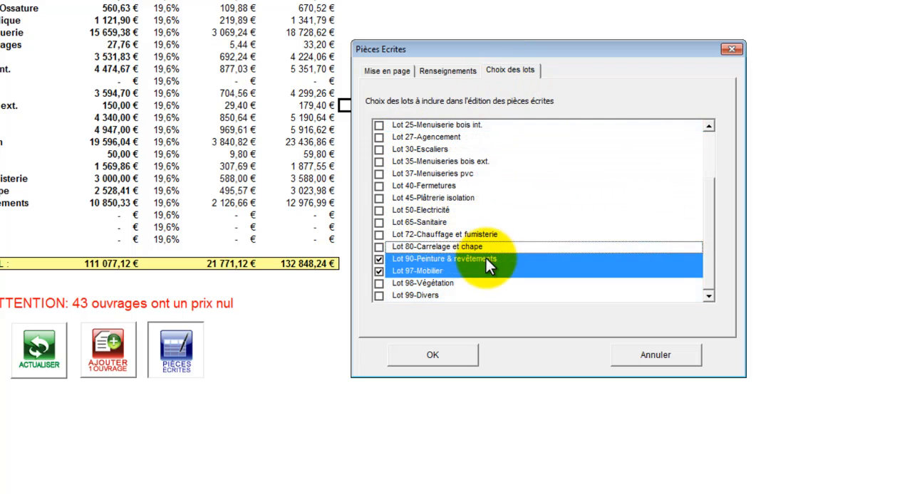
left_click(486, 258)
left_click(478, 269)
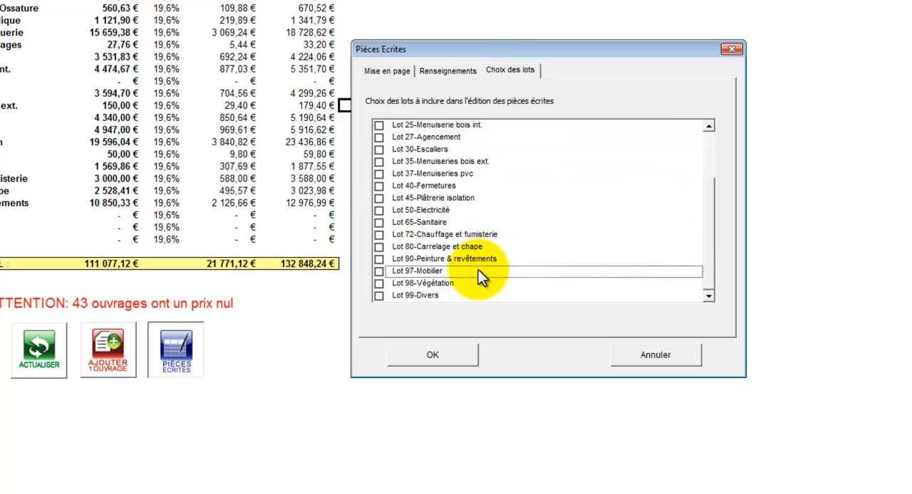
left_click(378, 199)
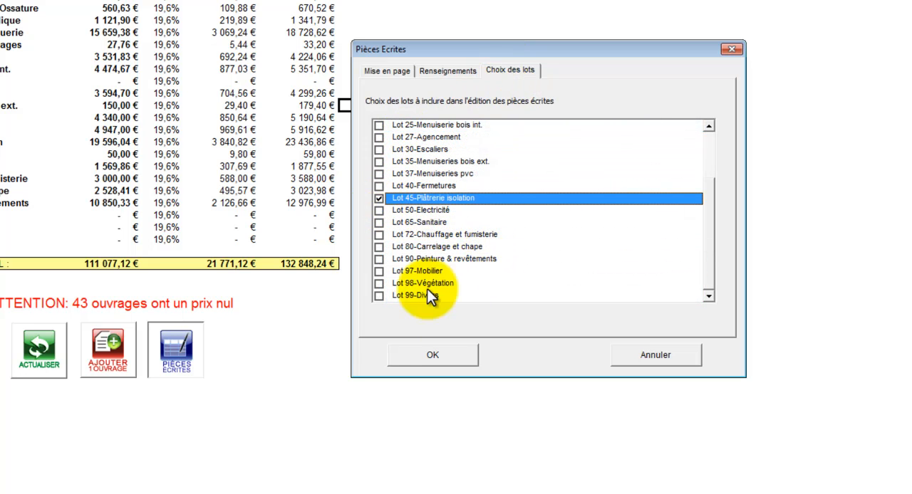
left_click(458, 356)
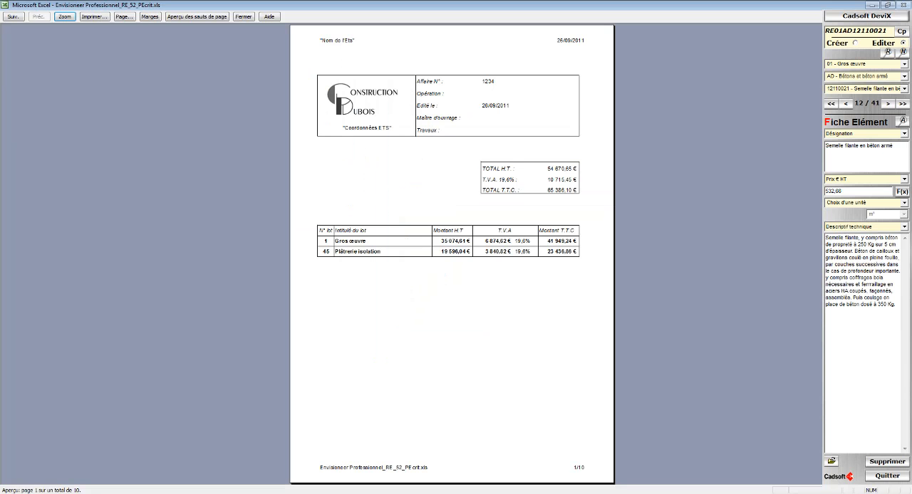
Page through the preview of the generated quote, examining the summary, priced works and descriptions of both lots.
key("Page_Down")
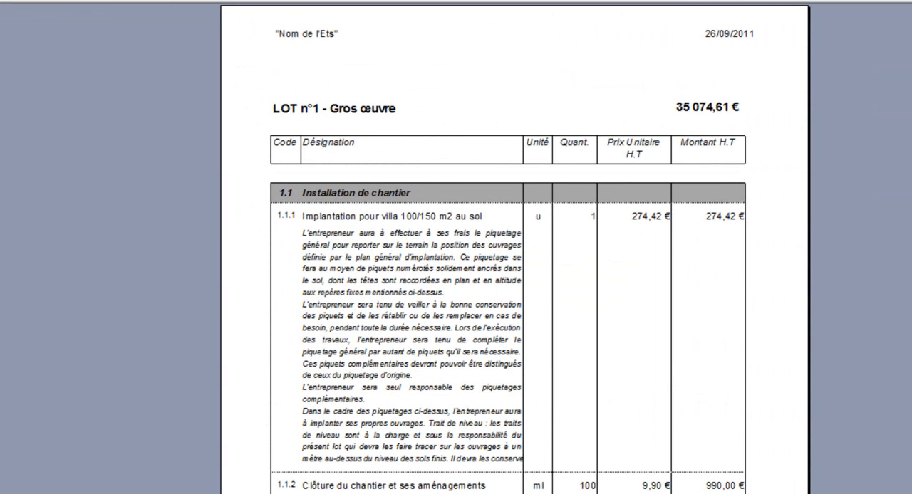
key("Page_Down")
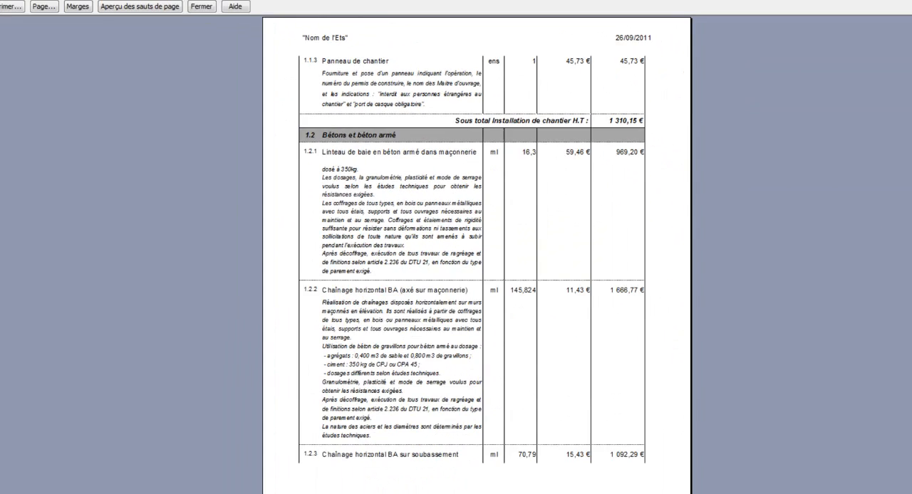
key("Page_Down")
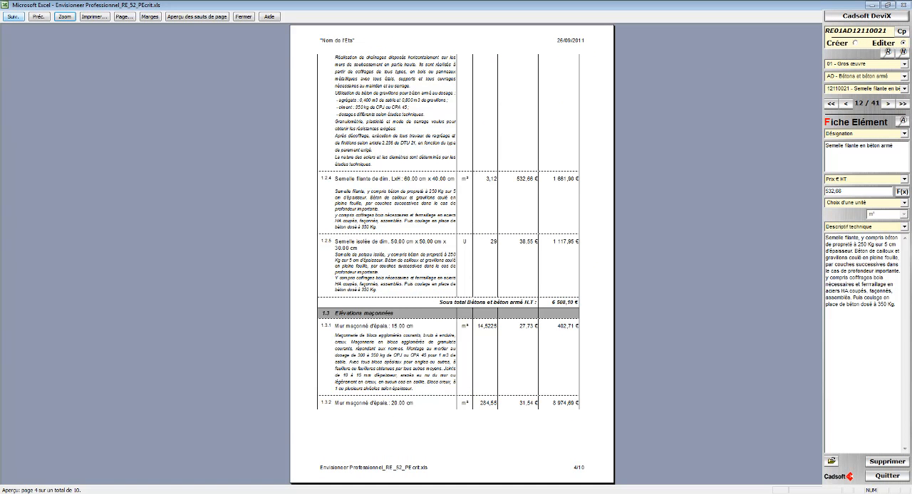
key("Page_Down")
key("Page_Down")
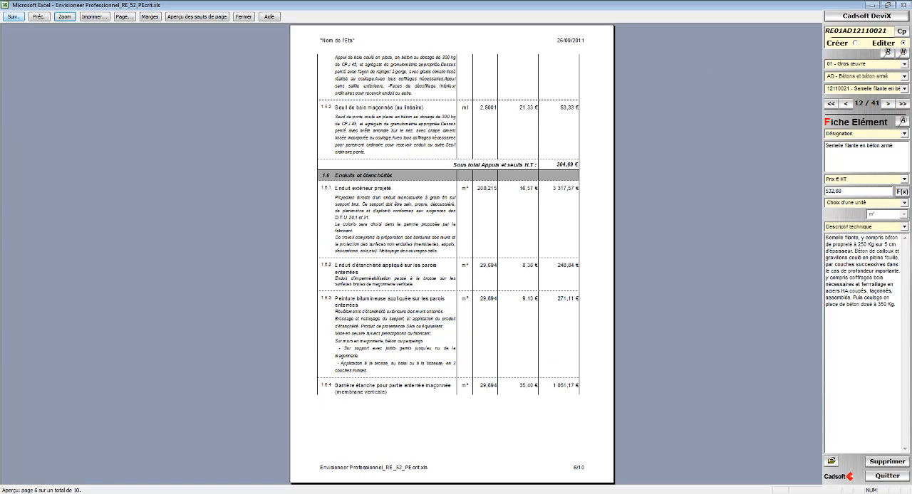
key("Page_Down")
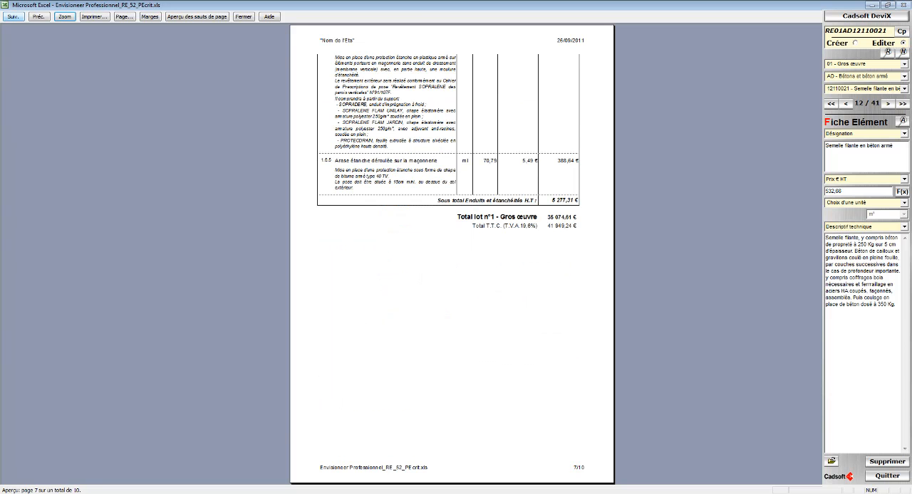
key("Page_Down")
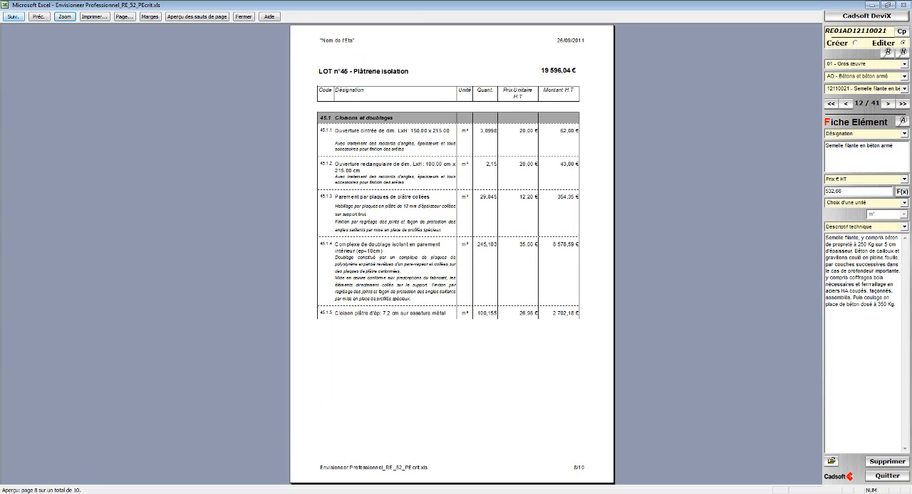
key("Page_Down")
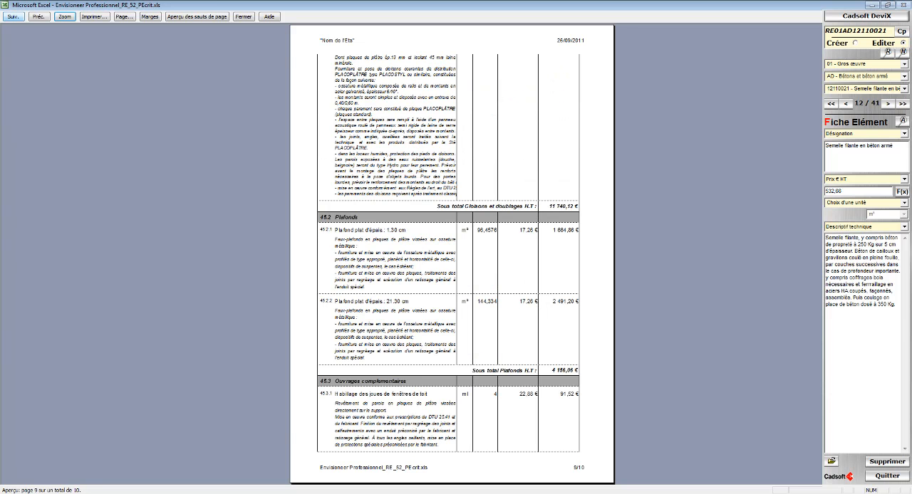
left_click(12, 16)
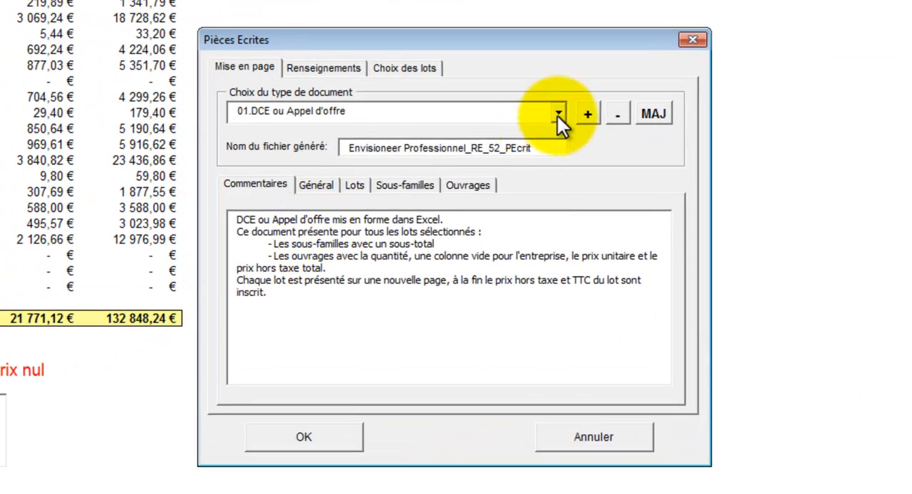
Set the written document type to 05.CCTP, go to its Renseignements and generate the Word document.
left_click(542, 133)
left_click(511, 217)
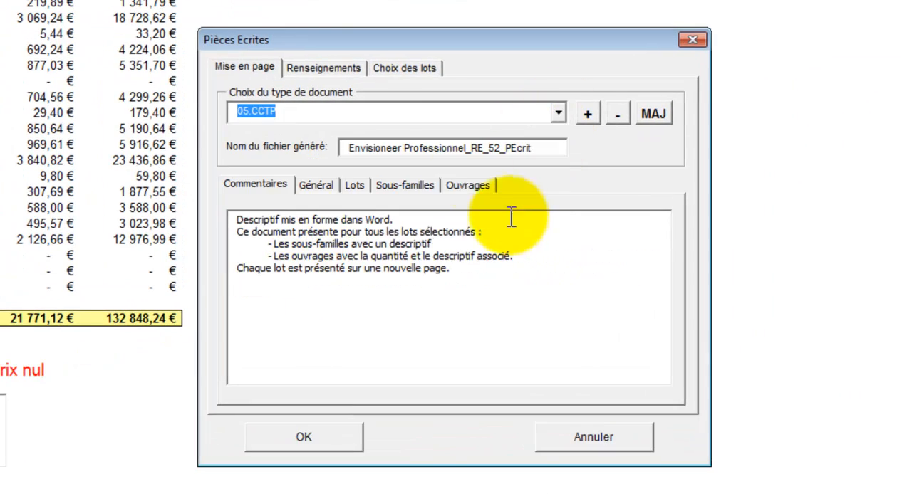
left_click(346, 71)
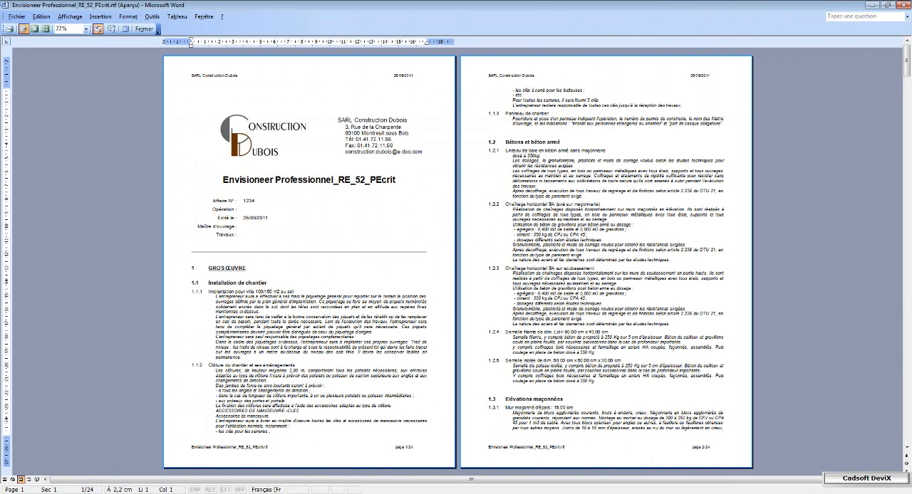
Page through the generated CCTP in Word, examining the lot descriptions from Gros œuvre to Plâtrerie isolation.
key("Page_Down")
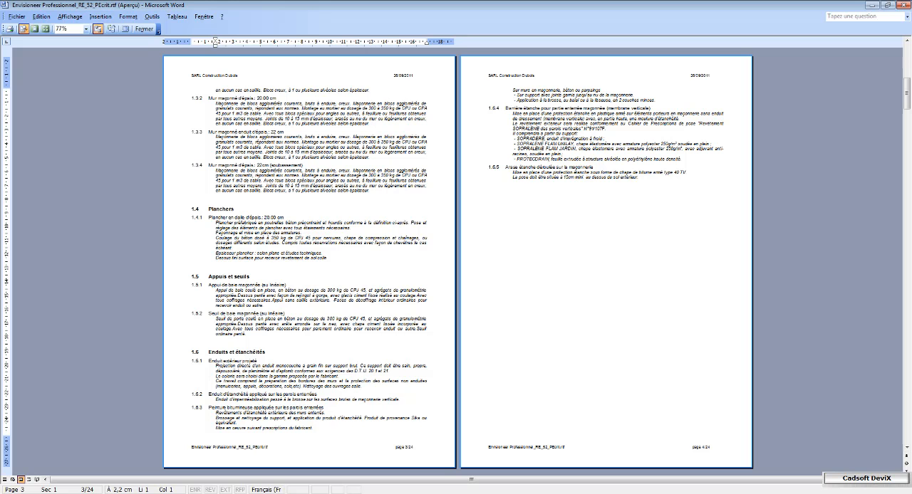
key("Page_Down")
key("Page_Down")
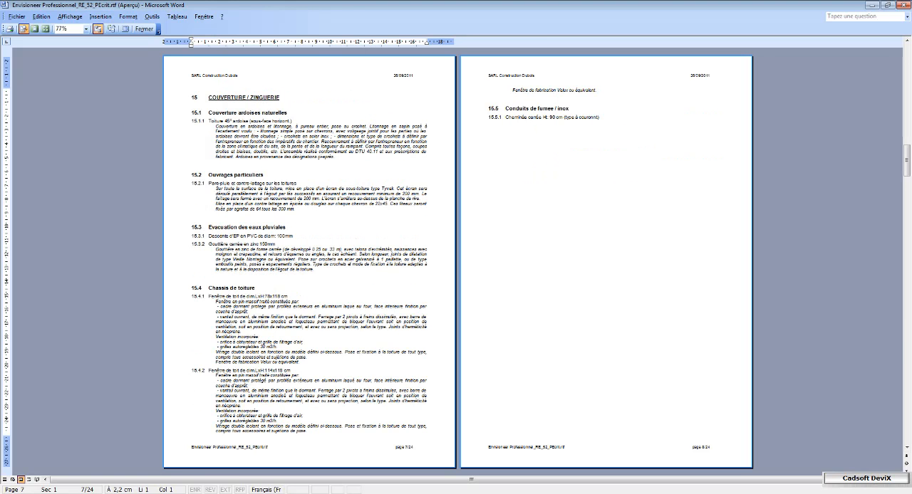
key("Page_Down")
key("Page_Down")
key("Page_Down")
key("Page_Down")
key("Page_Down")
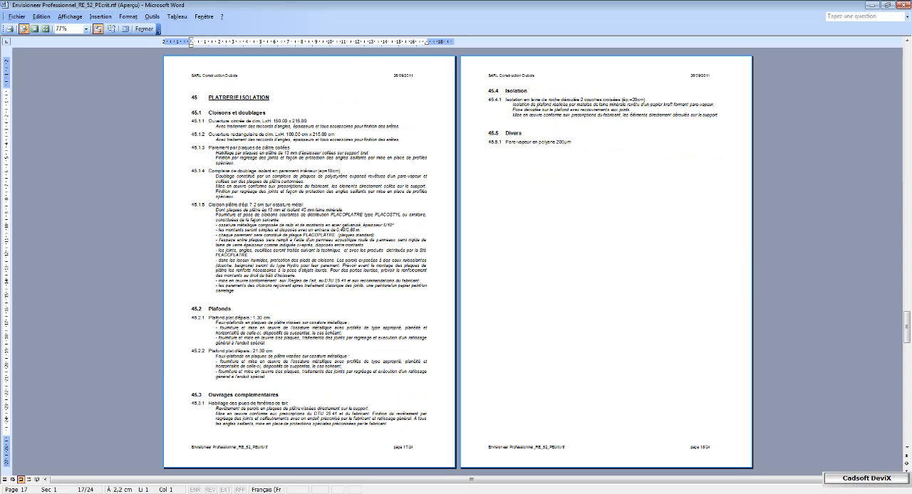